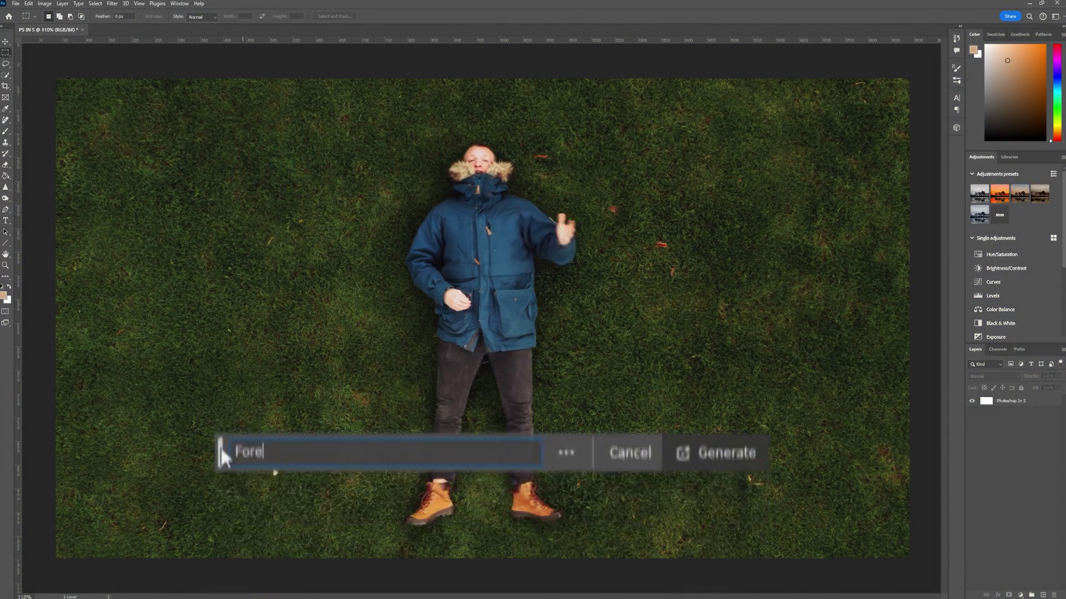
# Step: Generate a forest around the lying man from the 'Forest' prompt
pyautogui.write('st')
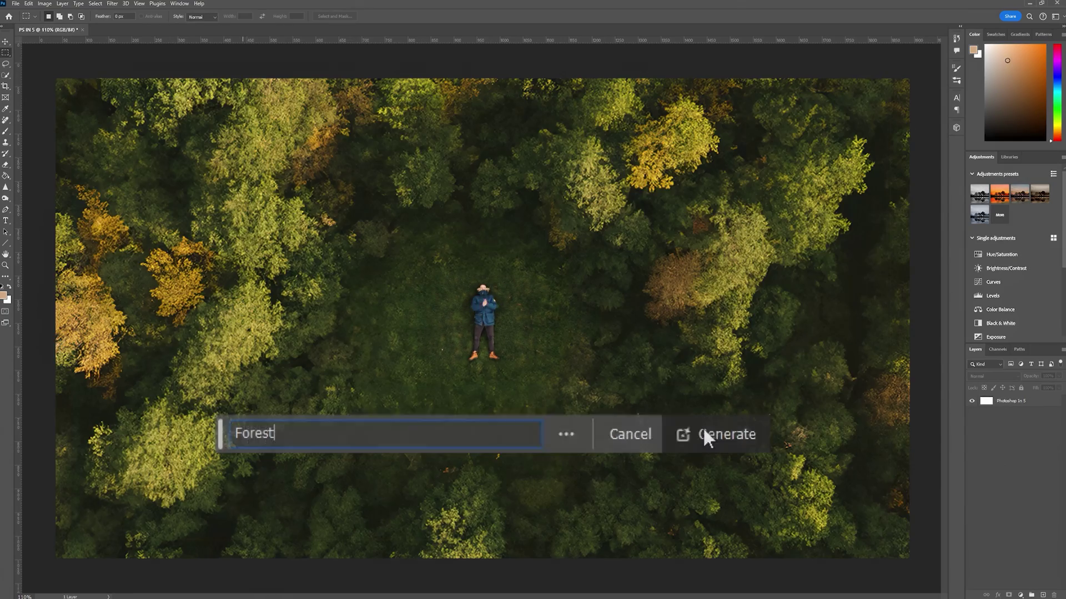
pyautogui.click(703, 427)
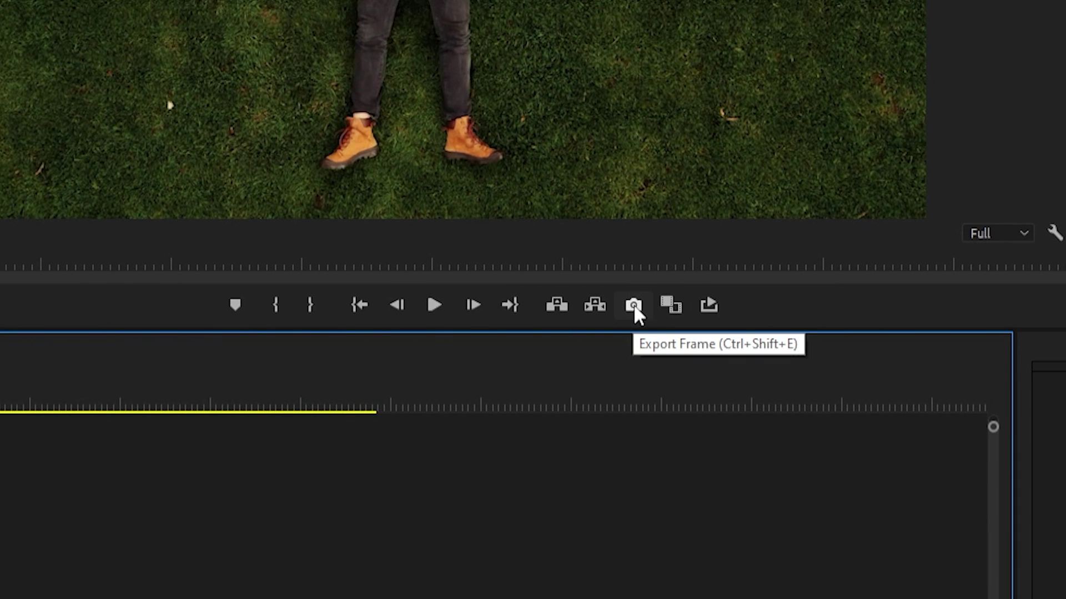
# Step: Export the Program monitor's current frame of the man on grass as a still image
pyautogui.click(634, 304)
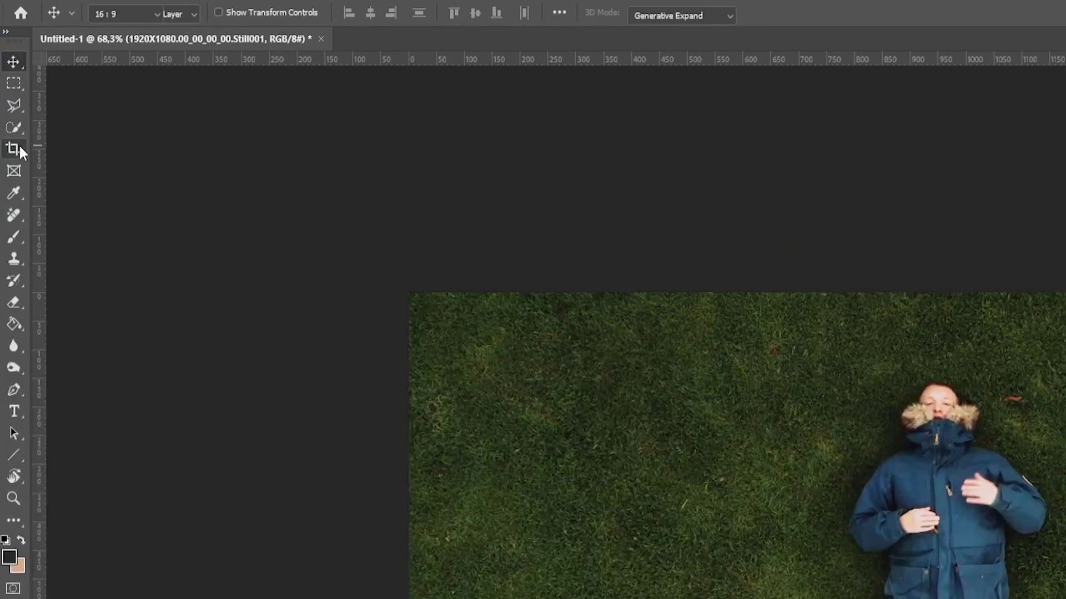
# Step: Crop-expand the canvas evenly around the man, compare the three grass variations, and keep variation 1
pyautogui.click(19, 147)
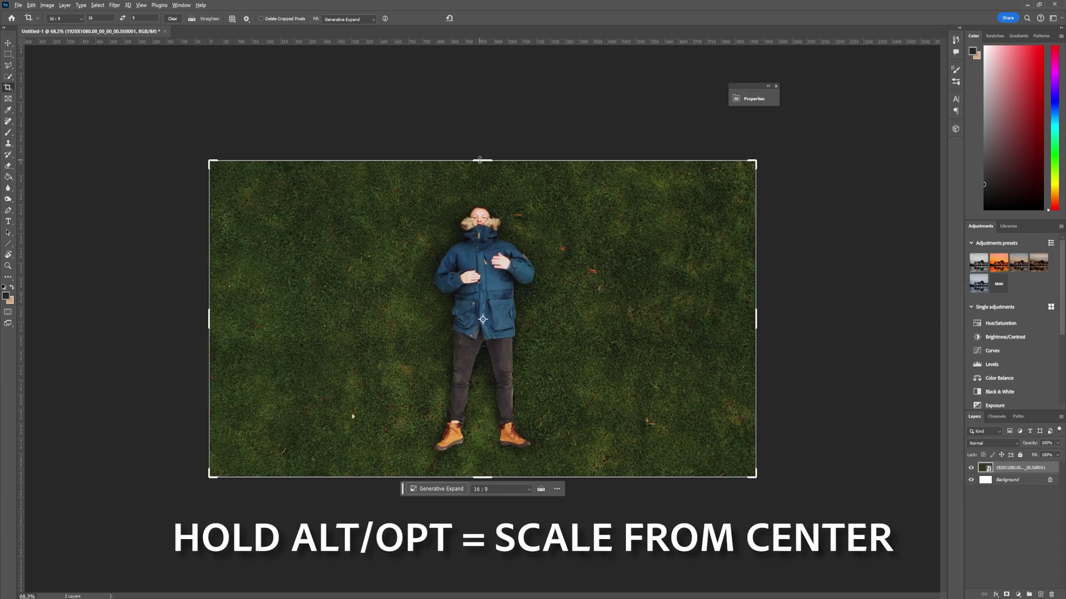
pyautogui.moveTo(480, 161); pyautogui.dragTo(483, 84)
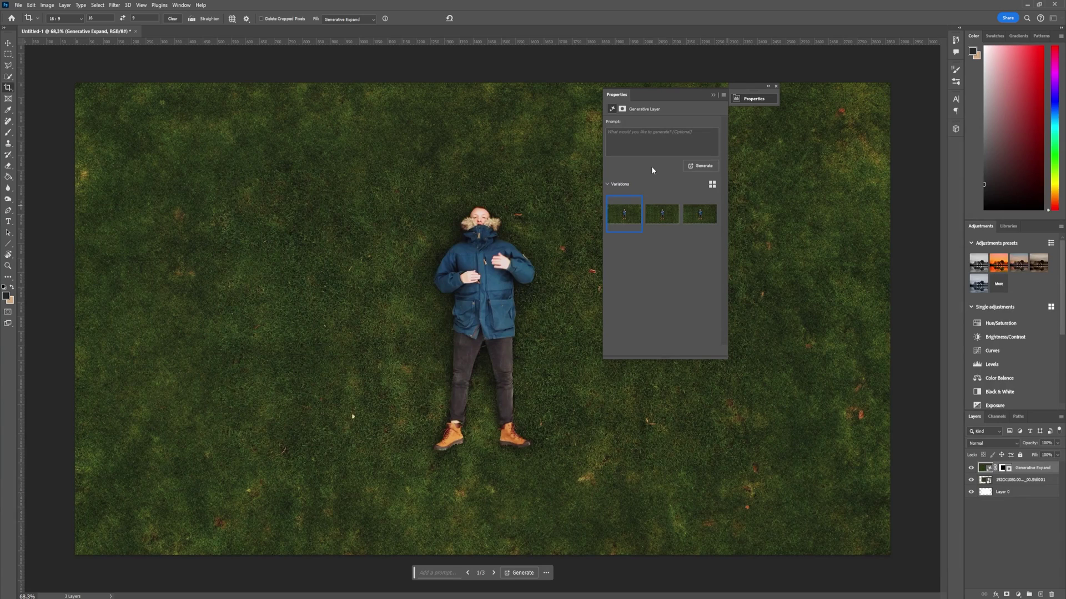
pyautogui.click(661, 214)
pyautogui.click(700, 222)
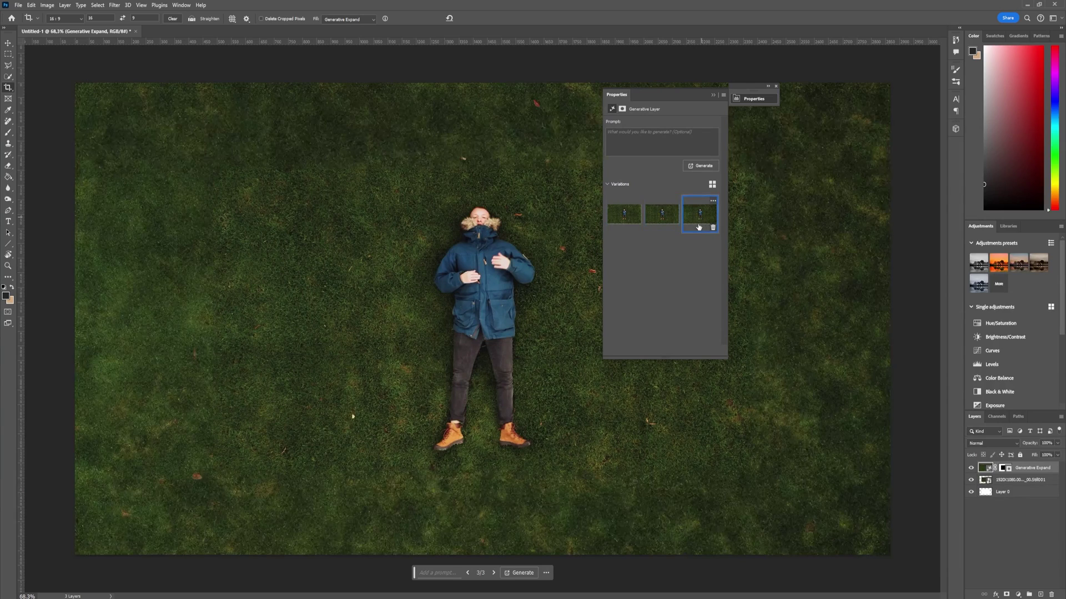
pyautogui.click(625, 220)
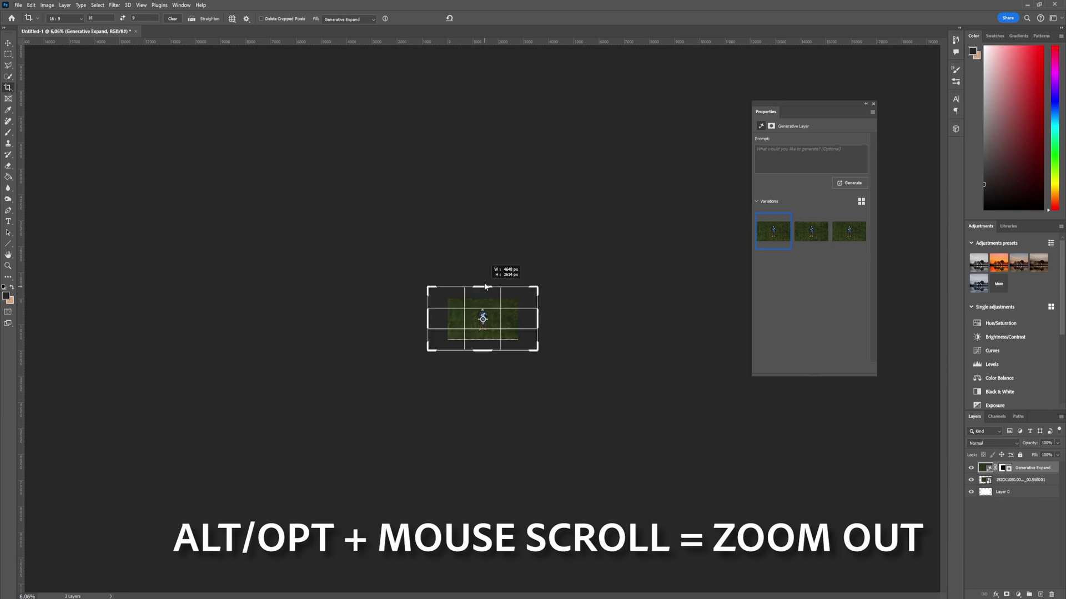
# Step: Enlarge the canvas far outward, generate forest around the clearing, then widen the canvas again
pyautogui.moveTo(485, 286); pyautogui.dragTo(485, 250)
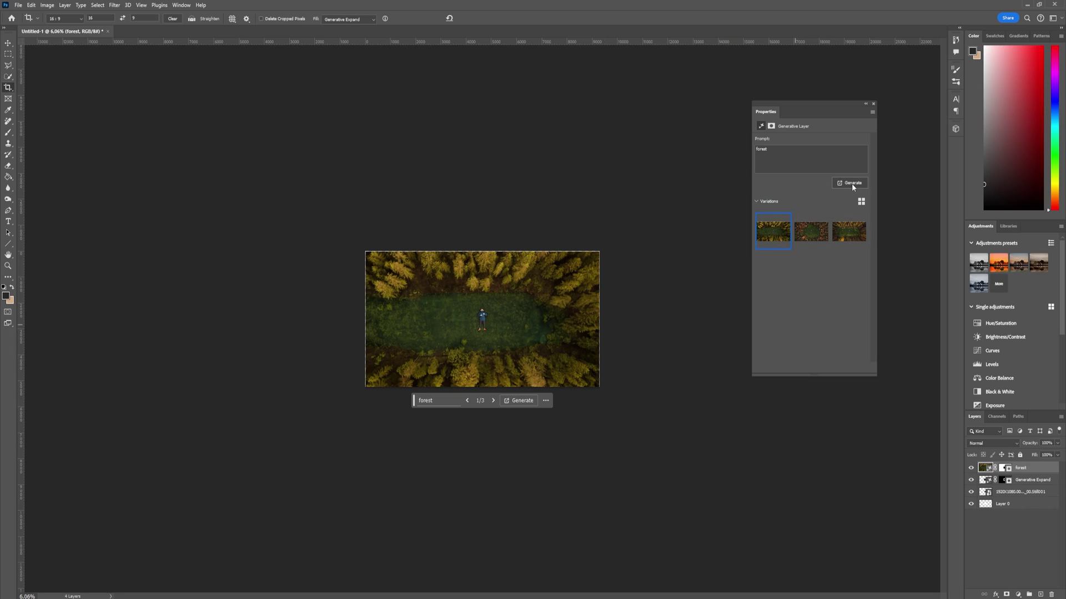
pyautogui.click(851, 183)
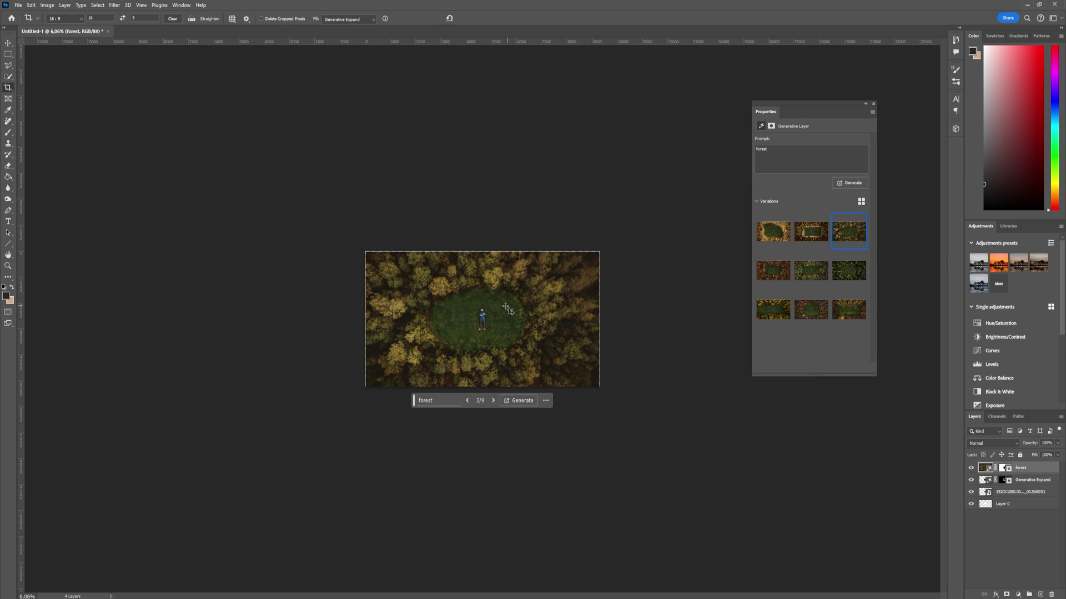
pyautogui.click(495, 309)
pyautogui.moveTo(482, 251); pyautogui.dragTo(483, 145)
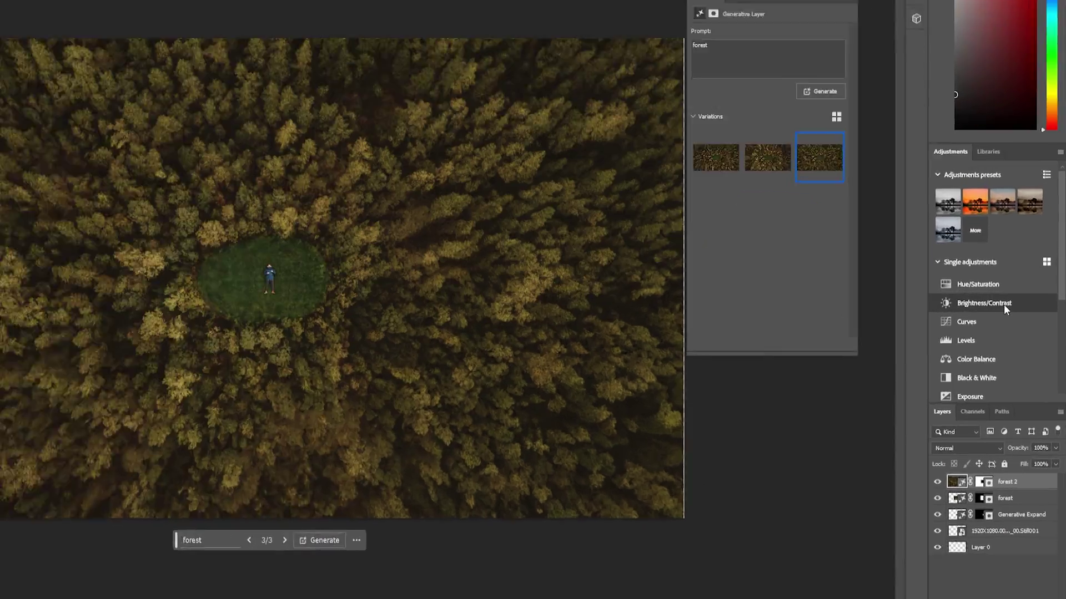
# Step: Add a Brightness/Contrast adjustment layer with Brightness raised to 41
pyautogui.click(1021, 338)
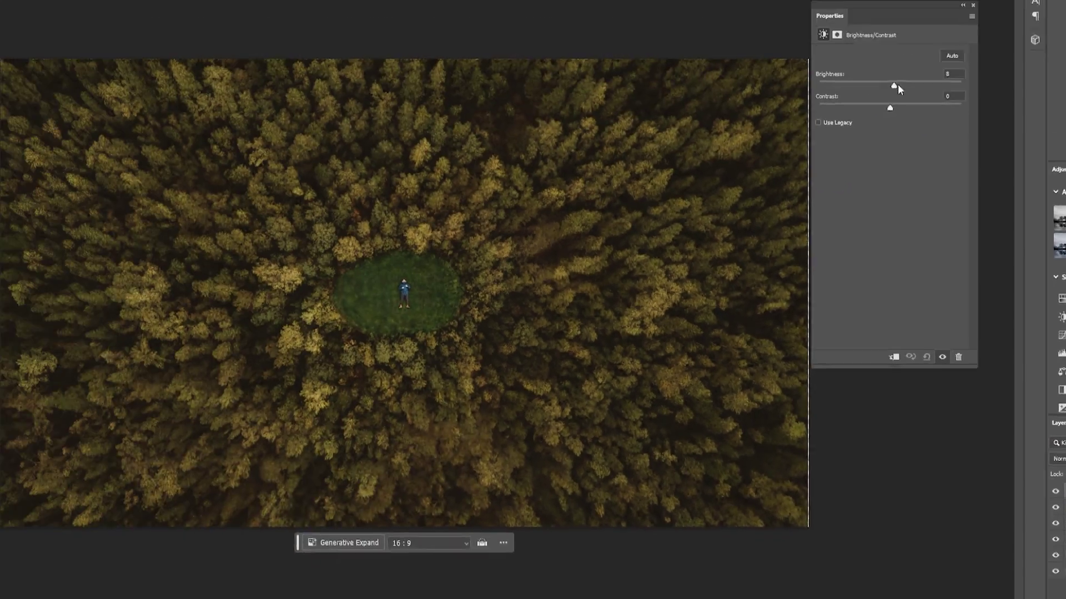
pyautogui.moveTo(898, 84); pyautogui.dragTo(939, 111)
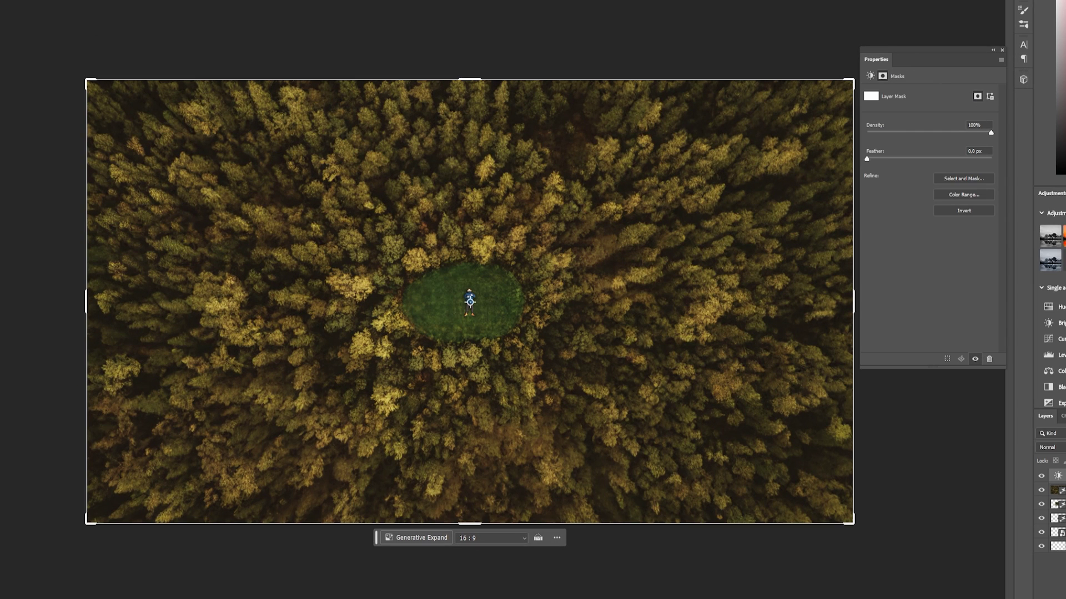
pyautogui.press('b')
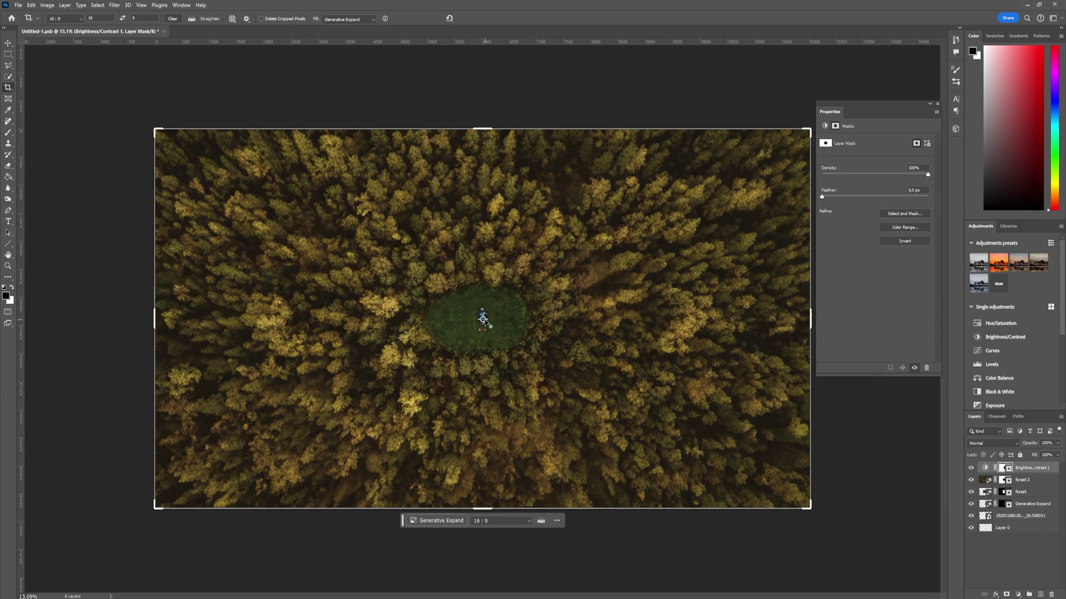
# Step: Widen the canvas around the forest and enter the 'island' prompt for generation
pyautogui.scroll(-8, 484, 321)
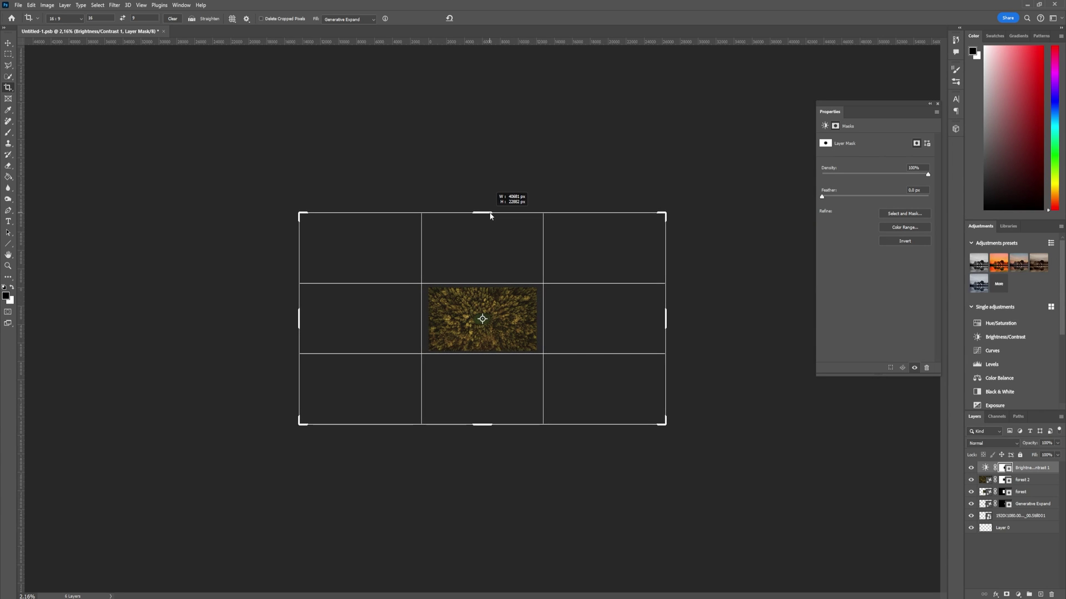
pyautogui.moveTo(490, 216); pyautogui.dragTo(490, 216)
pyautogui.write('islan')
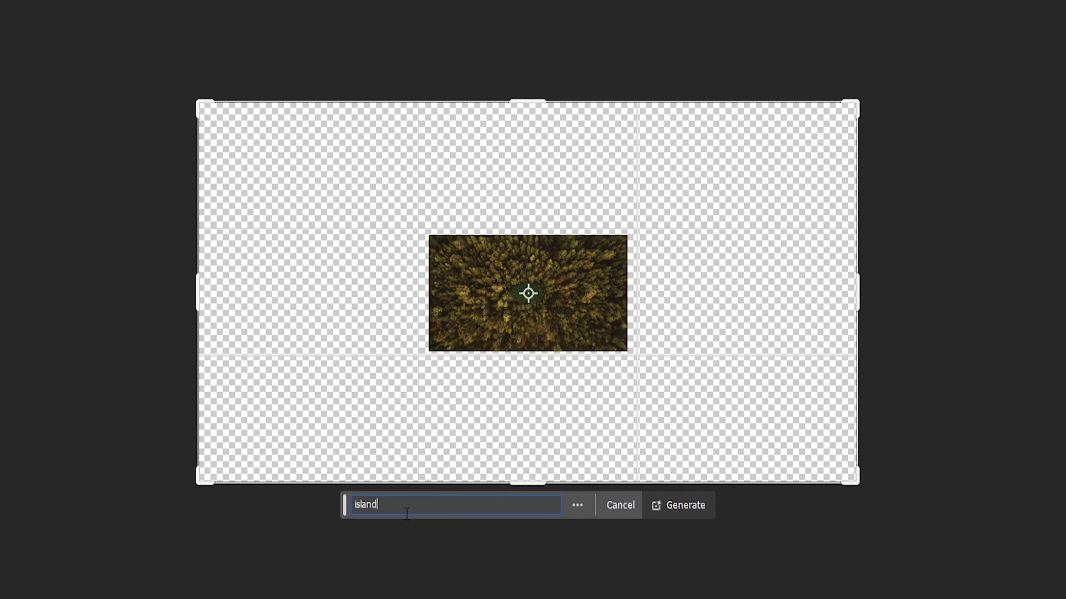
pyautogui.write('d')
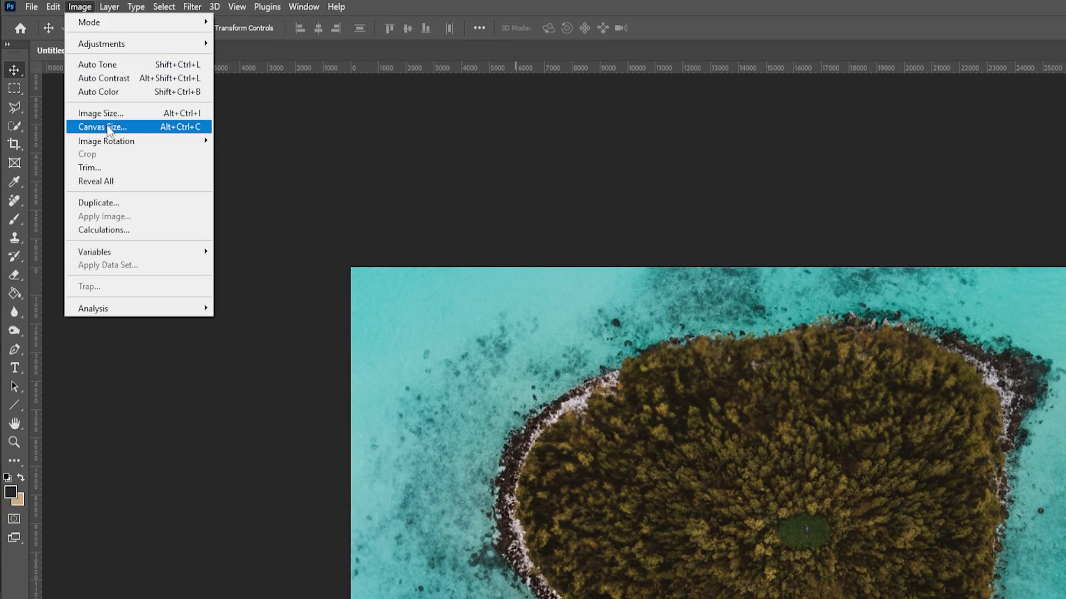
# Step: Shrink the canvas back to the original frame size and scale the first layer to fit
pyautogui.click(107, 128)
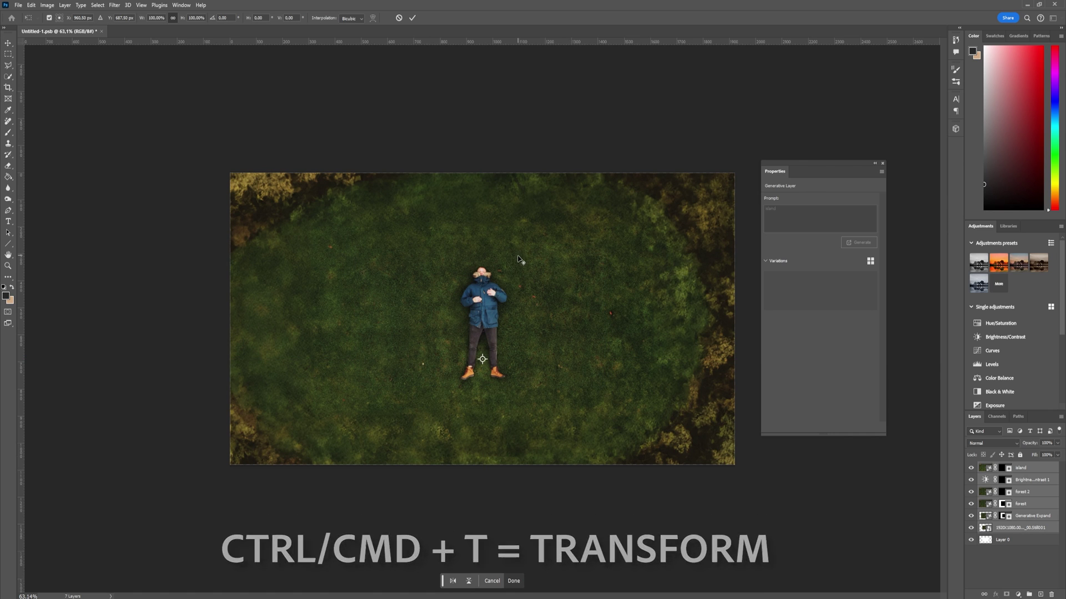
pyautogui.scroll(-5, 520, 271)
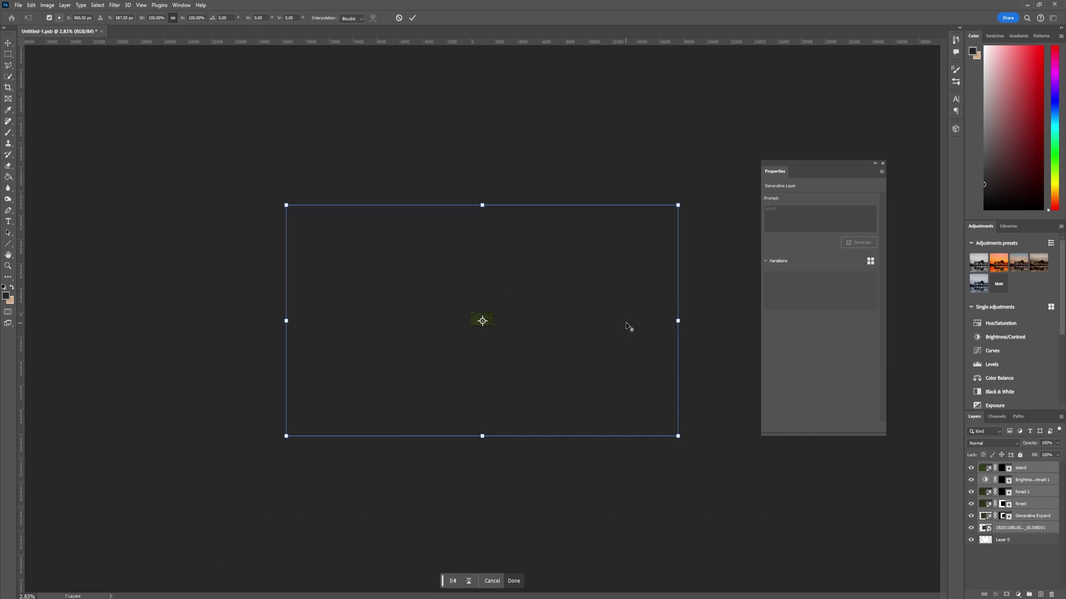
pyautogui.scroll(10, 478, 327)
pyautogui.press('Return')
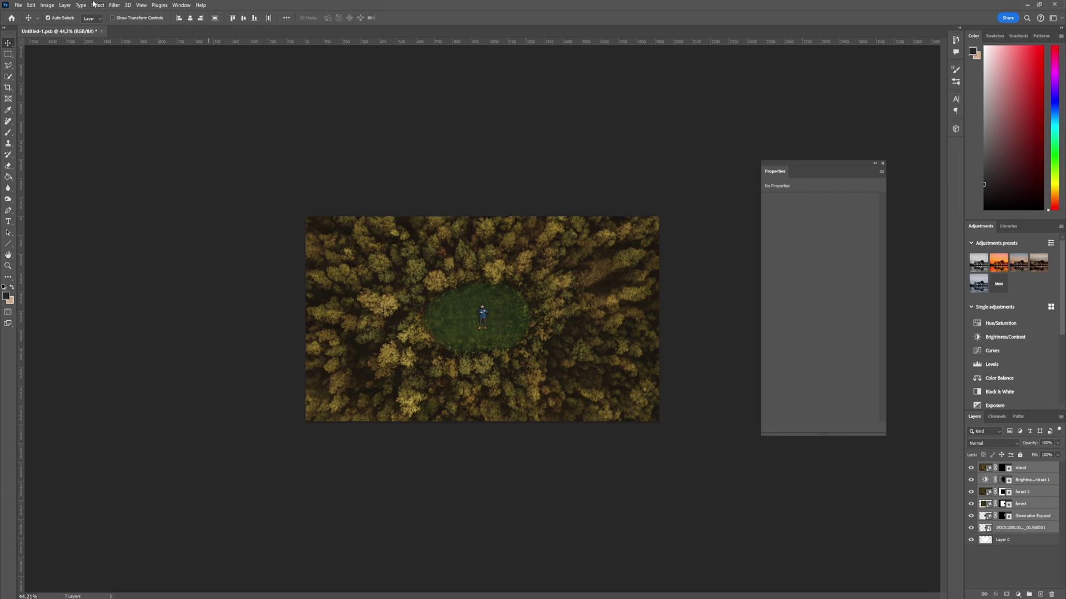
pyautogui.click(19, 6)
# Step: Scale the island layer down to fit the frame and nudge it up slightly
pyautogui.hotkey('ctrl', 't')
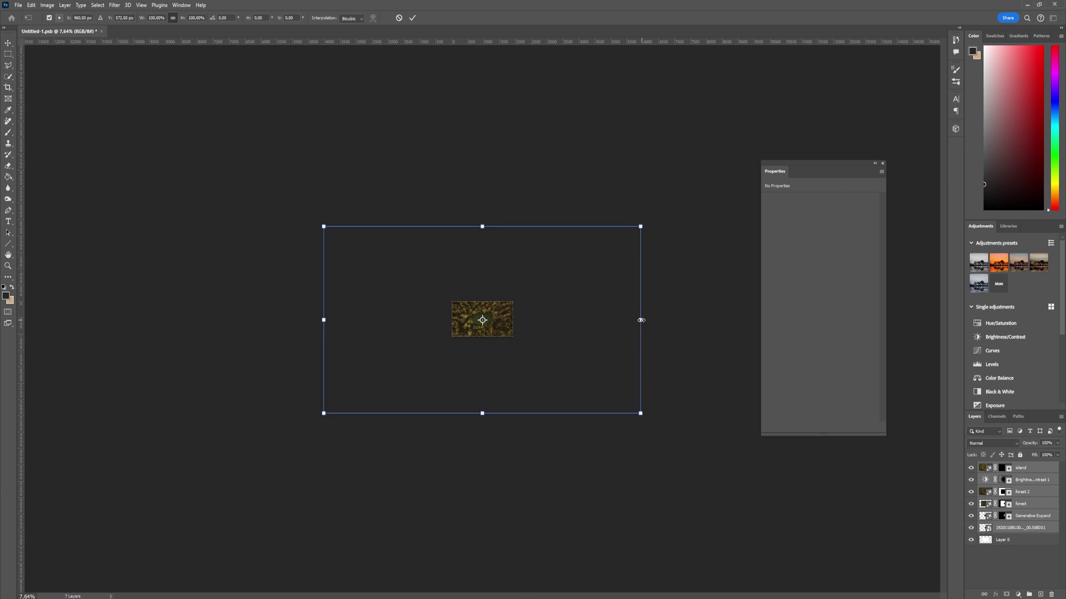
pyautogui.moveTo(521, 320); pyautogui.dragTo(513, 320)
pyautogui.scroll(8, 481, 320)
pyautogui.moveTo(513, 268); pyautogui.dragTo(514, 260)
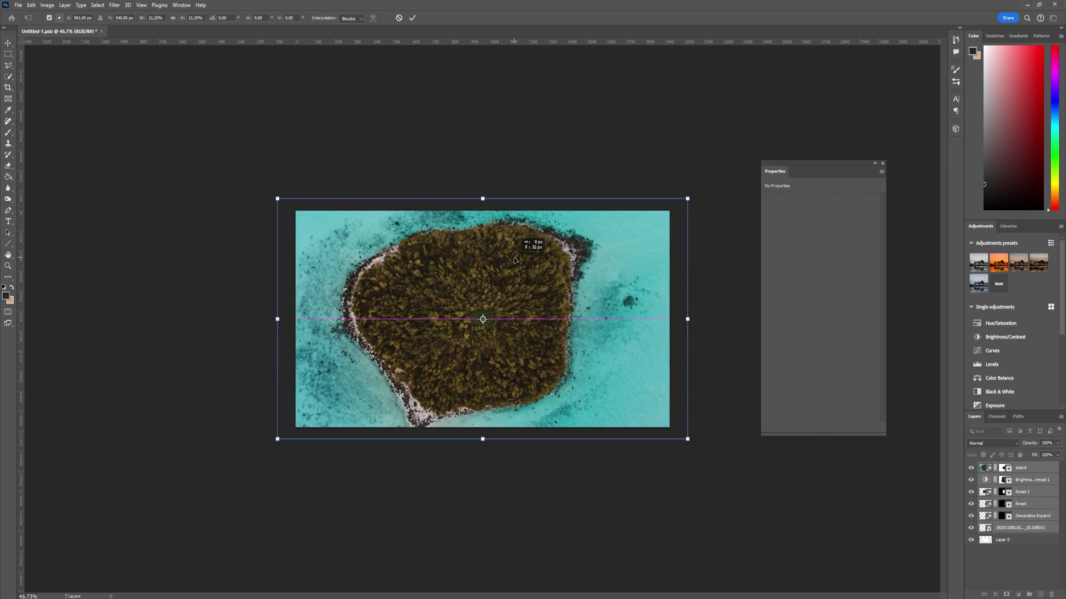
pyautogui.moveTo(482, 198); pyautogui.dragTo(485, 205)
pyautogui.moveTo(496, 254); pyautogui.dragTo(496, 252)
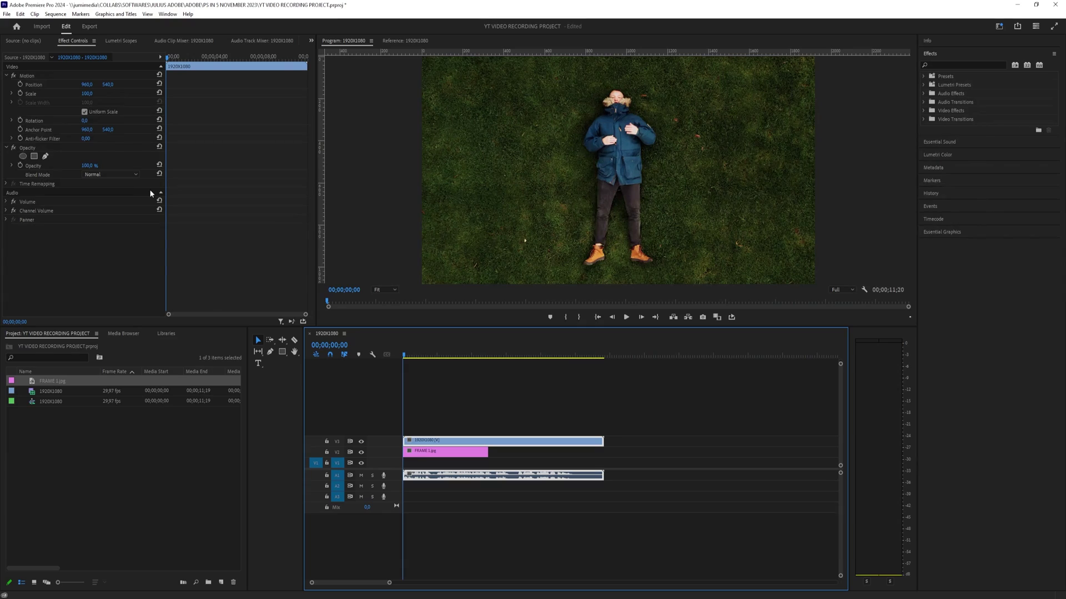
# Step: Set the man clip's Blend Mode to Difference and the Program monitor zoom to 200%
pyautogui.click(111, 174)
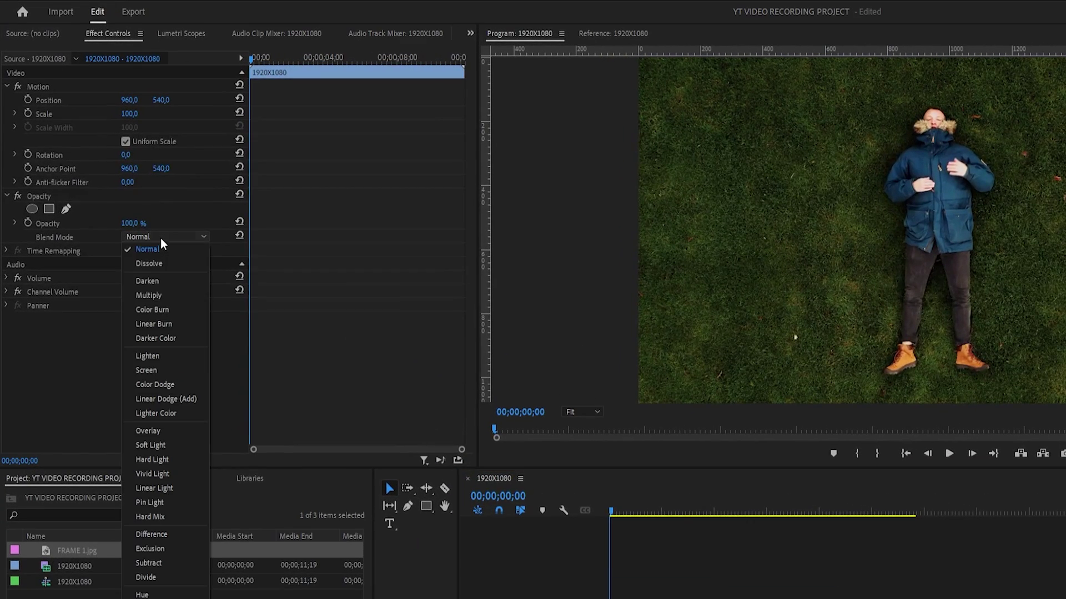
pyautogui.click(151, 534)
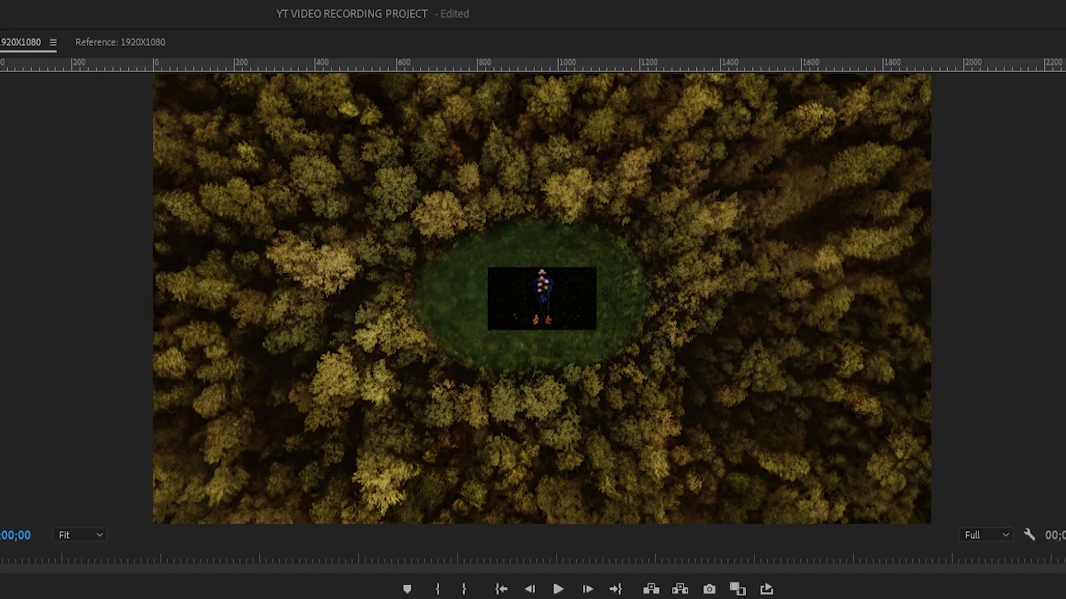
pyautogui.click(99, 535)
pyautogui.click(78, 597)
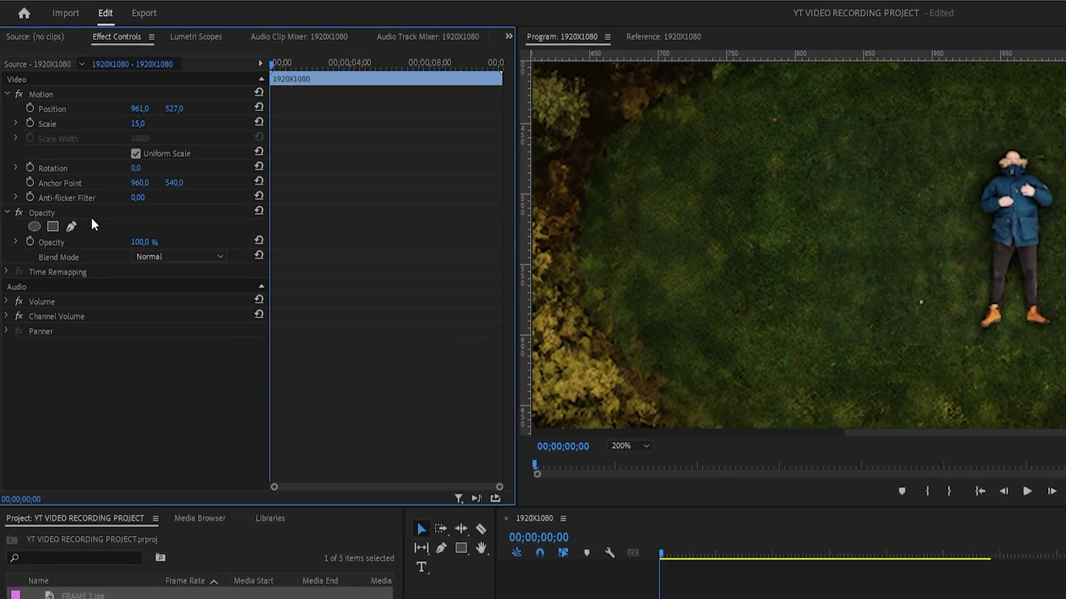
# Step: Draw a pen mask around the man and play back the blended result
pyautogui.click(75, 235)
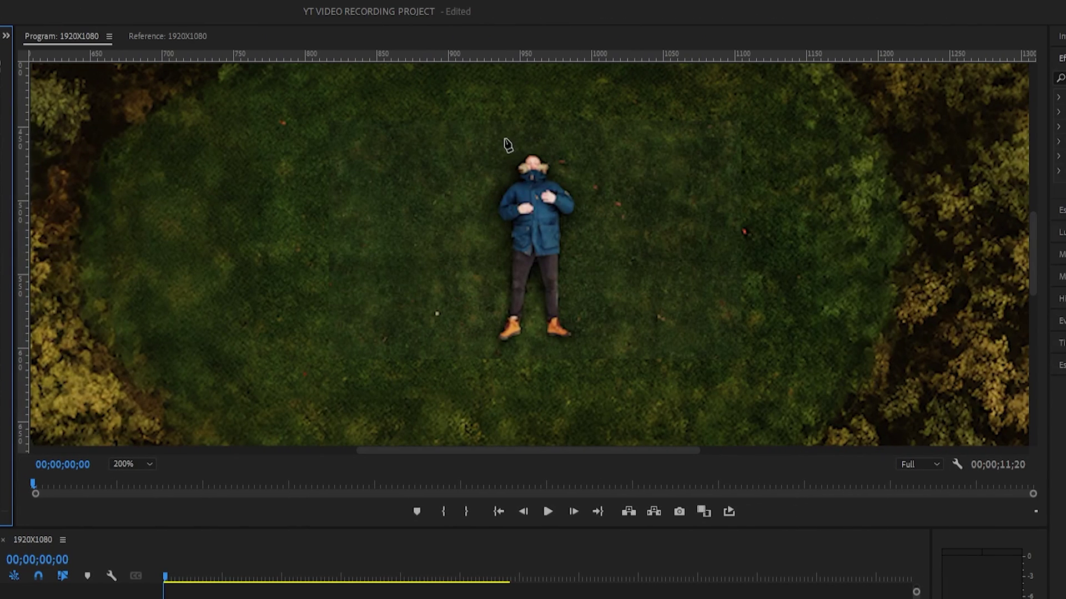
pyautogui.click(502, 139)
pyautogui.click(466, 266)
pyautogui.click(471, 340)
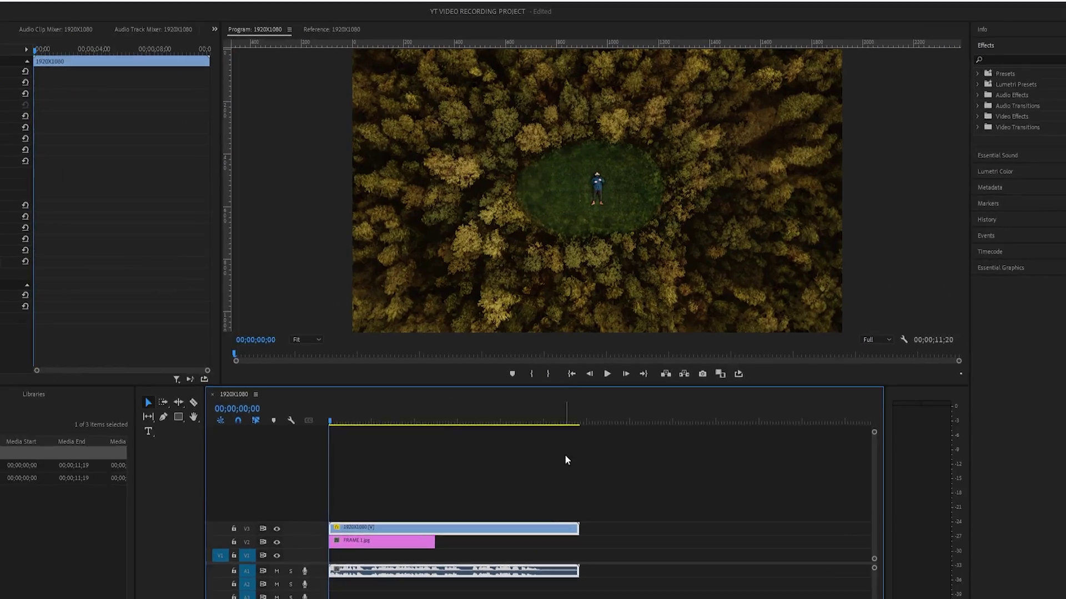
pyautogui.press('space')
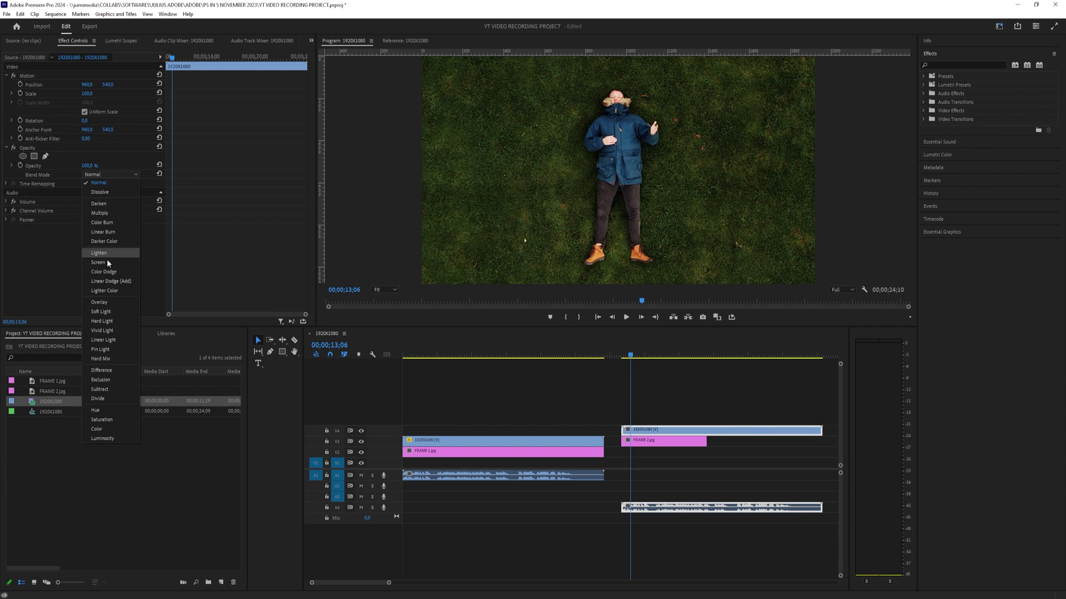
# Step: Set the V4 clip to Difference, scale it down to a tiny inset, and zoom the monitor to 400%
pyautogui.click(101, 371)
pyautogui.moveTo(87, 93); pyautogui.dragTo(361, 298)
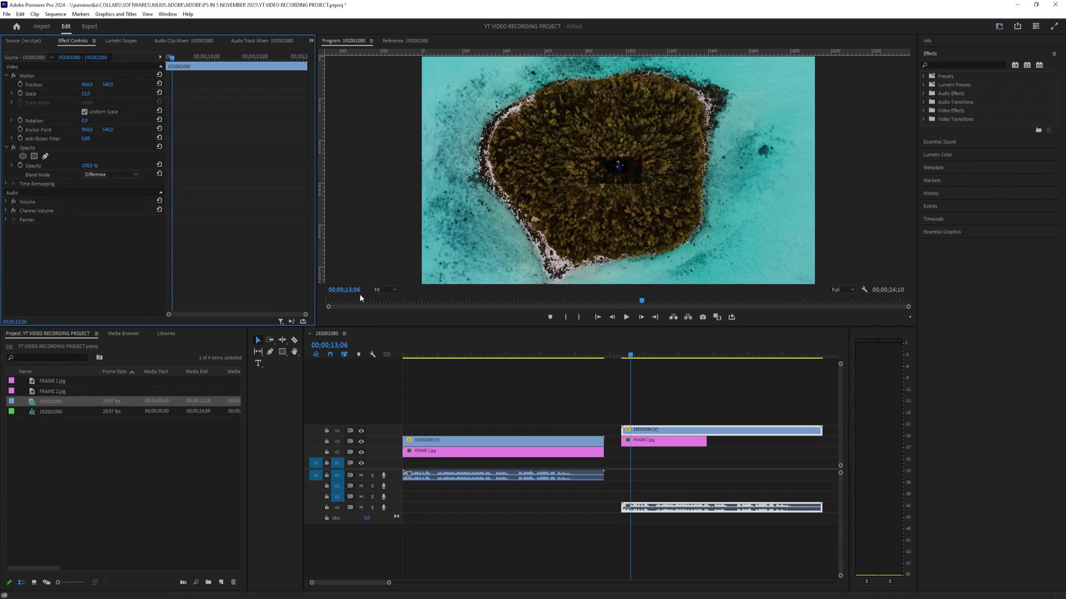
pyautogui.click(386, 375)
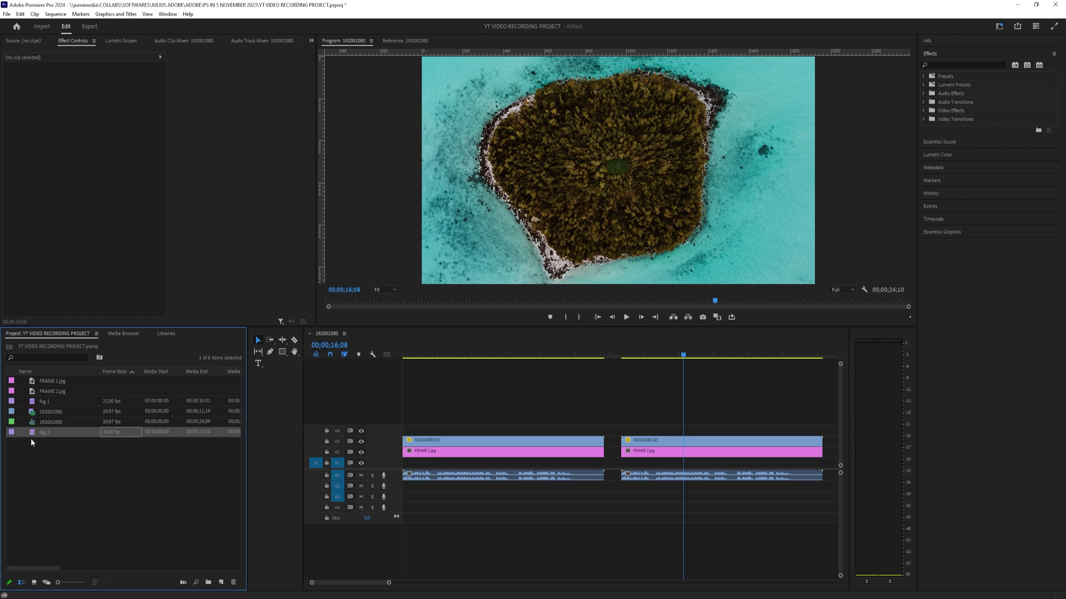
# Step: Place fog 2 on the track above the island shot with Screen blending
pyautogui.moveTo(643, 422); pyautogui.dragTo(675, 423)
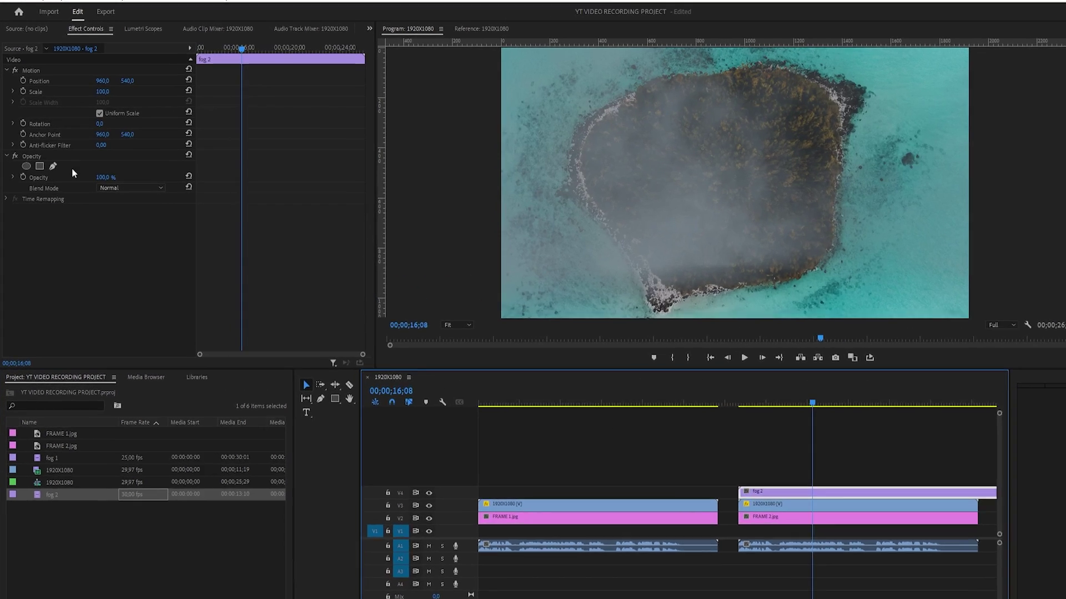
pyautogui.click(108, 174)
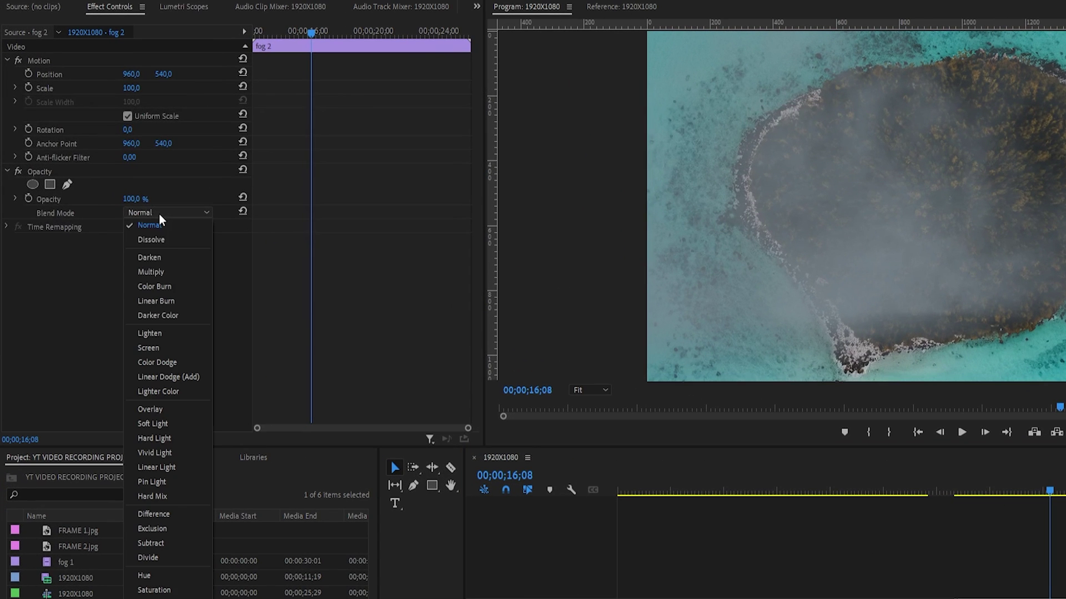
pyautogui.click(171, 304)
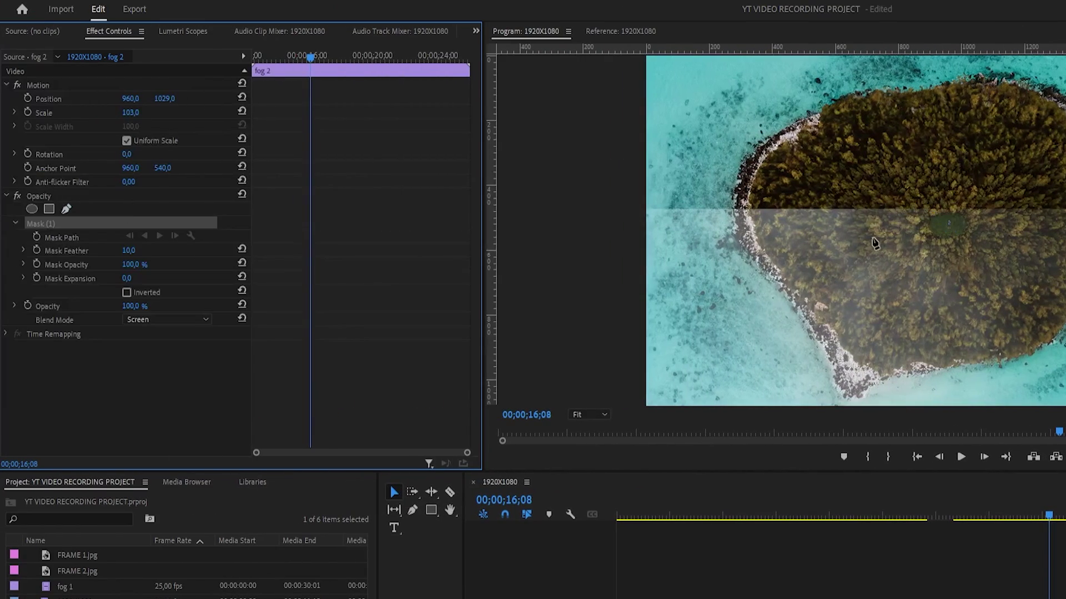
# Step: Draw a closed pen mask across the island on fog 2 and invert it
pyautogui.click(637, 281)
pyautogui.click(732, 271)
pyautogui.click(784, 280)
pyautogui.click(839, 247)
pyautogui.click(914, 228)
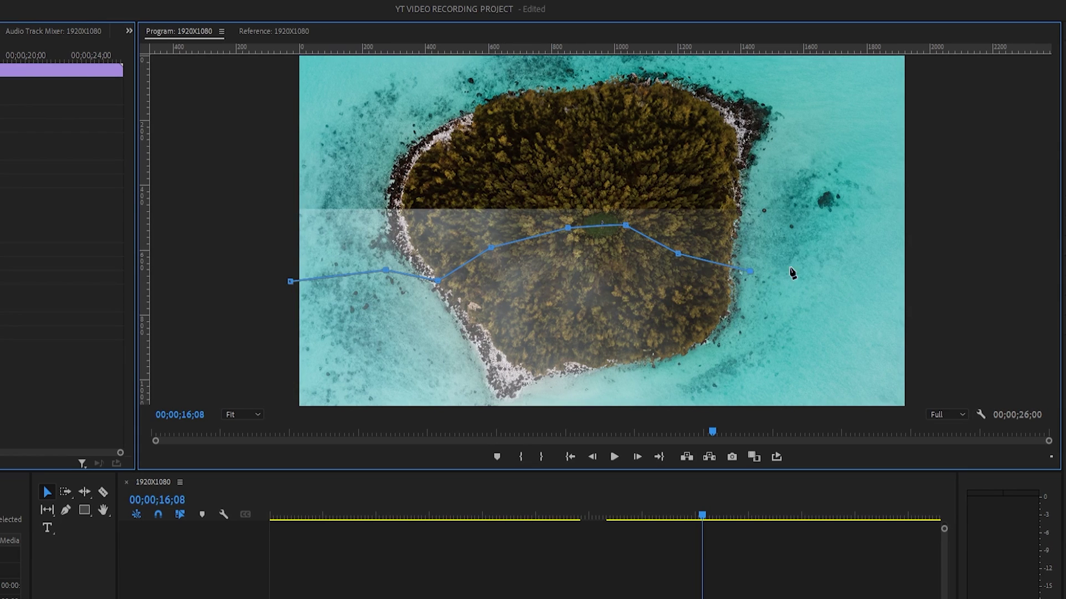
pyautogui.click(290, 282)
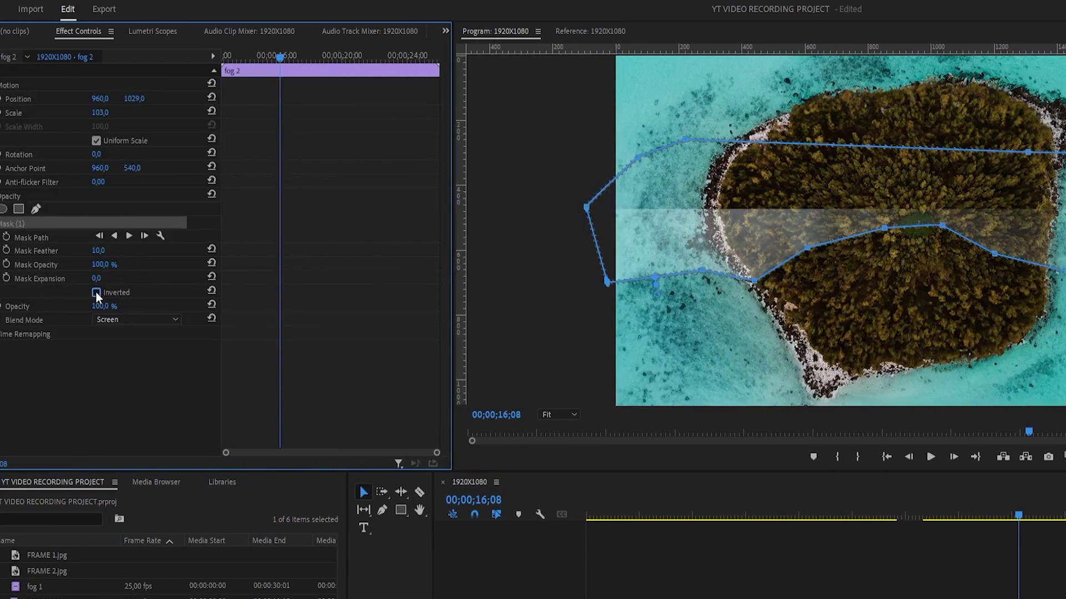
pyautogui.click(96, 293)
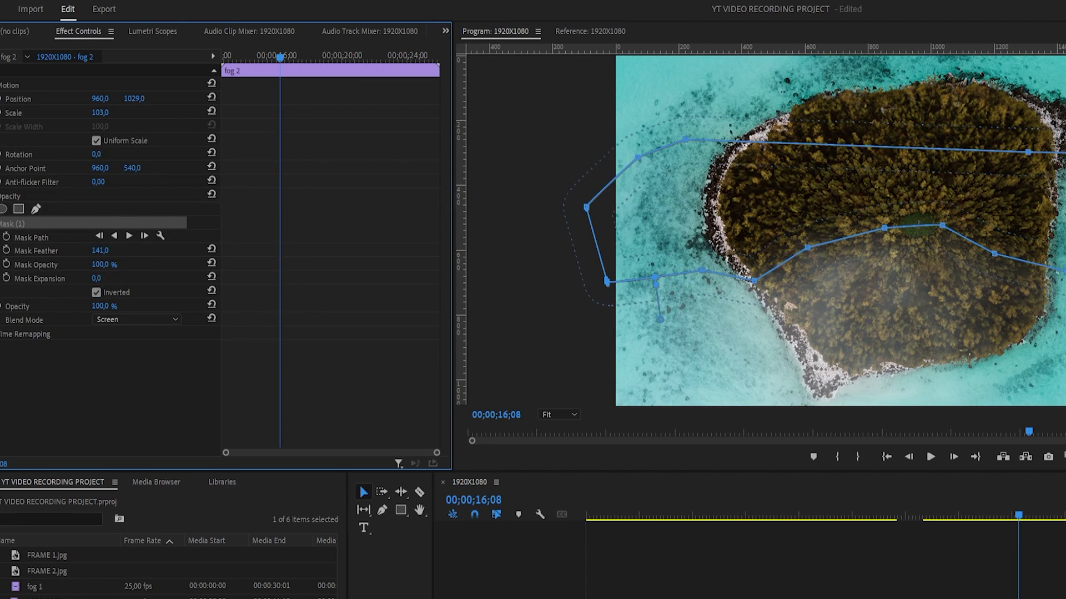
# Step: Play back from about 00;00;12;24 to review the fog effect
pyautogui.moveTo(1020, 537); pyautogui.dragTo(931, 518)
pyautogui.press('space')
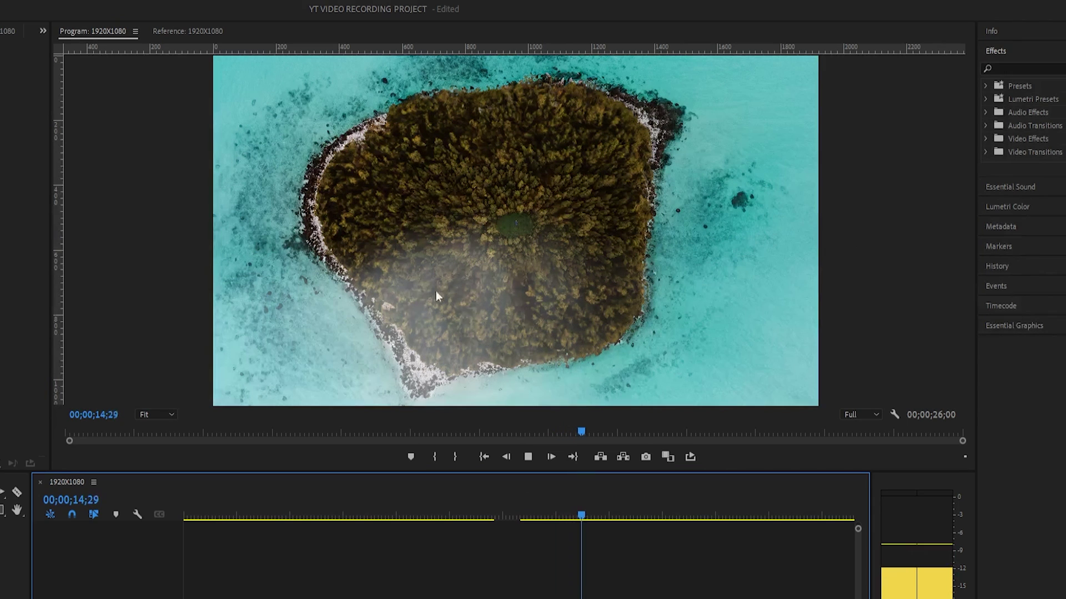
pyautogui.press('space')
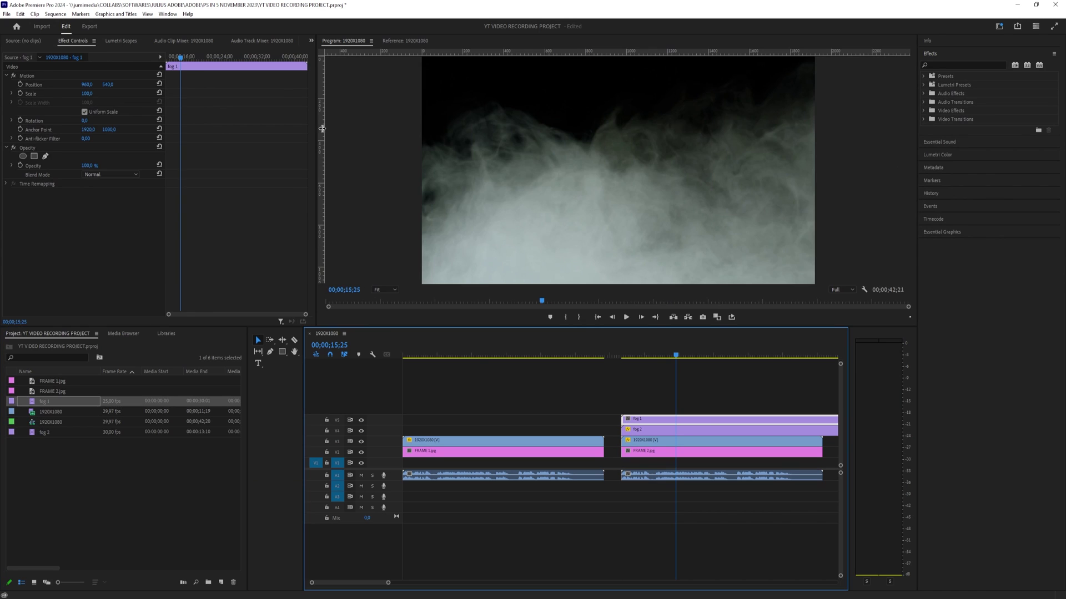
# Step: Change fog 1's blend mode so the fog blends over the island shot
pyautogui.click(90, 120)
pyautogui.click(111, 174)
pyautogui.click(105, 246)
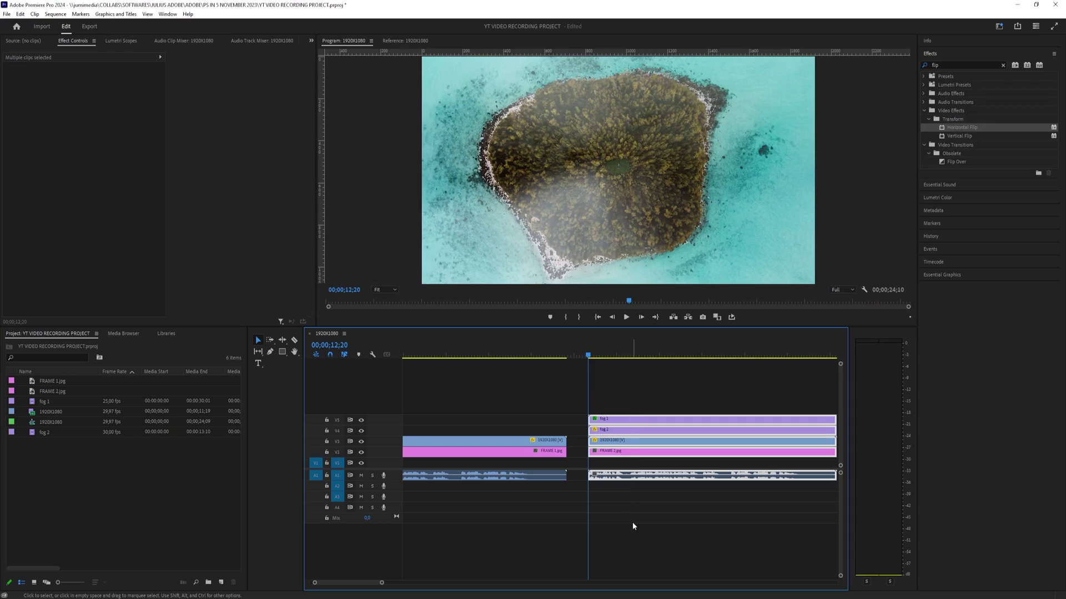
# Step: Nest the selected island and fog clips into Nested Sequence 05
pyautogui.rightClick(638, 440)
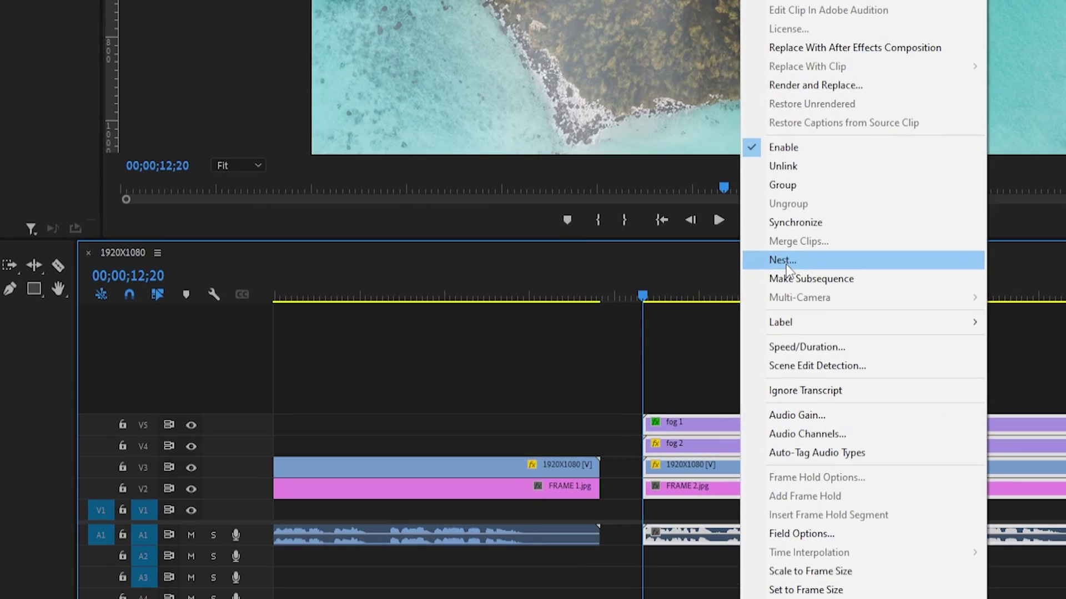
pyautogui.click(659, 338)
pyautogui.click(518, 213)
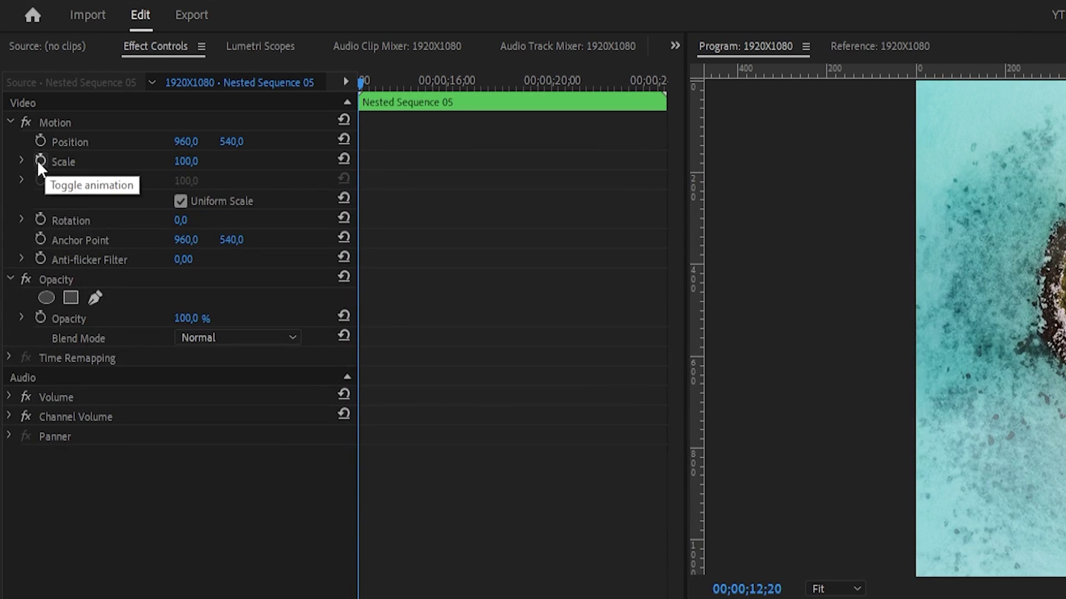
# Step: Keyframe the nested clip's Scale from 100 to 110 at 00;00;16;04
pyautogui.click(40, 161)
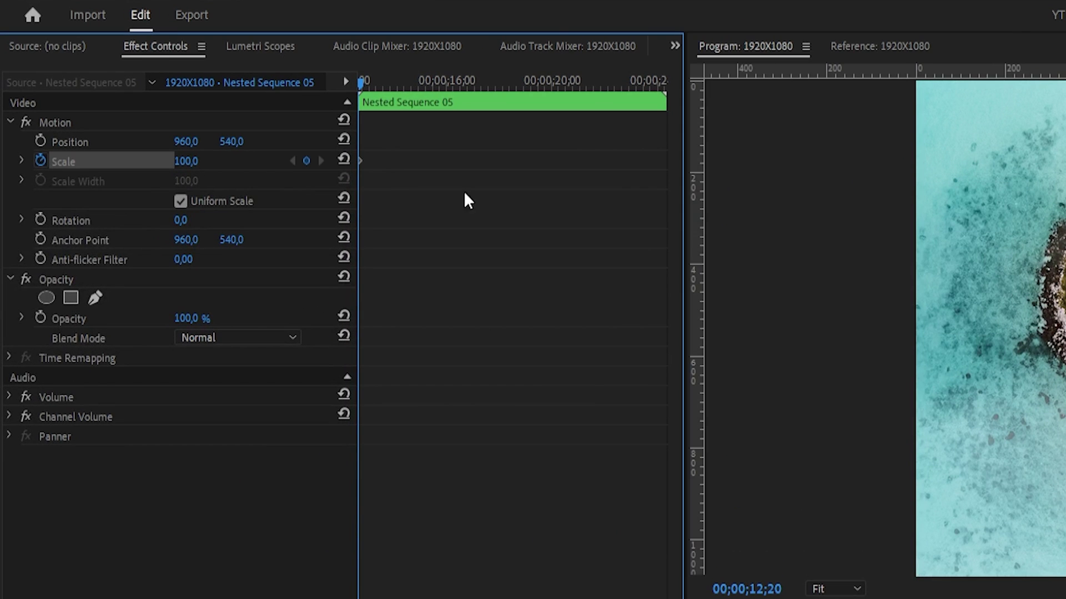
pyautogui.moveTo(363, 82); pyautogui.dragTo(451, 85)
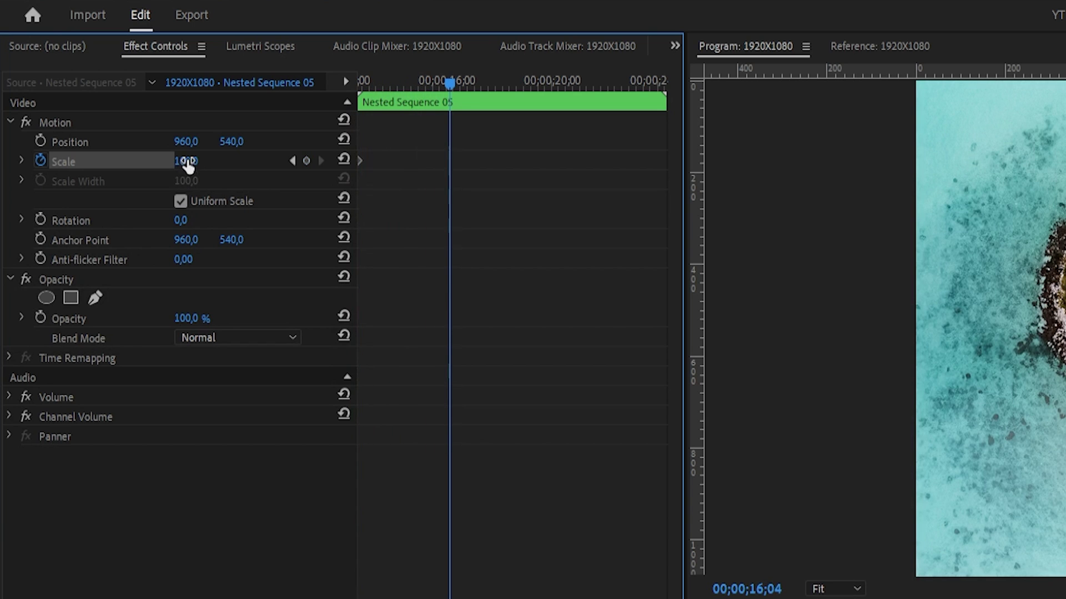
pyautogui.moveTo(186, 161); pyautogui.dragTo(192, 161)
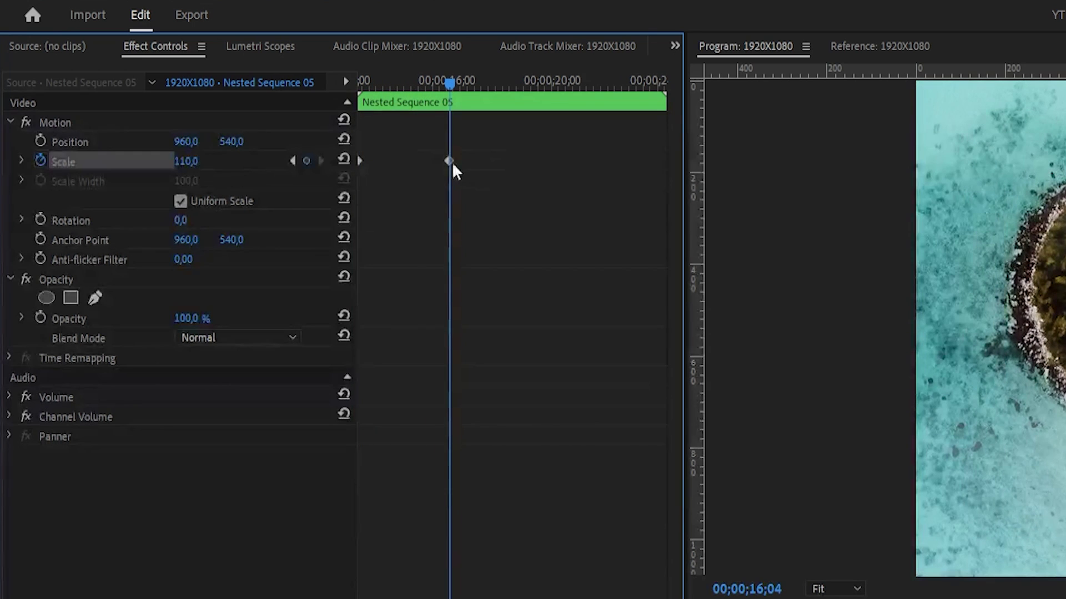